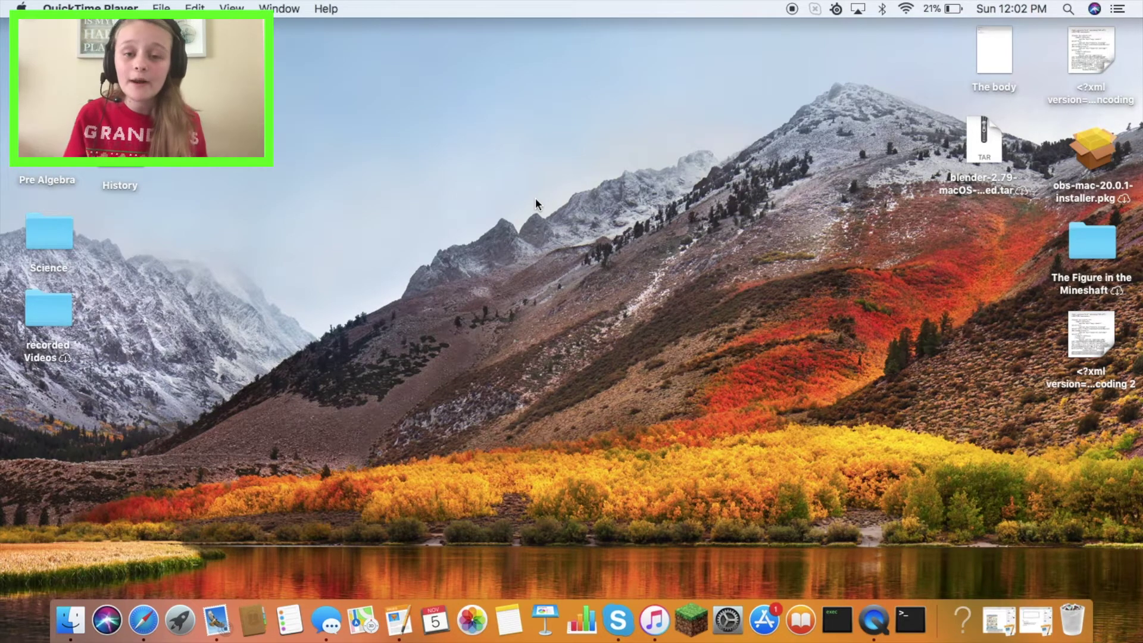
Switch to Safari and search Google for "parkour maps".
left_click(147, 622)
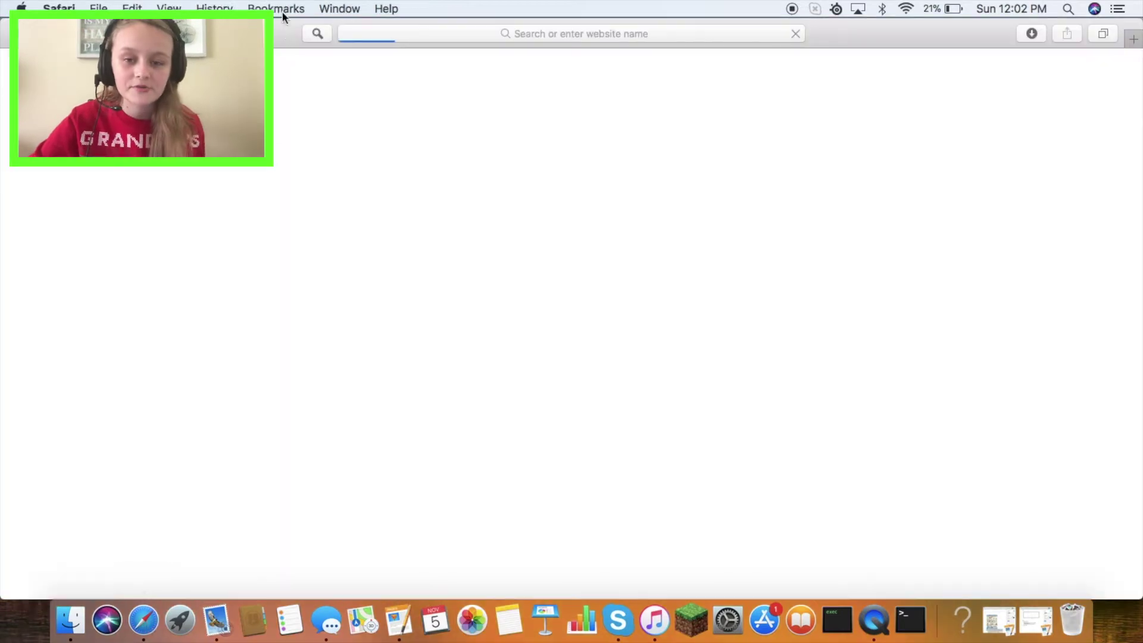
left_click(405, 109)
left_click(691, 170)
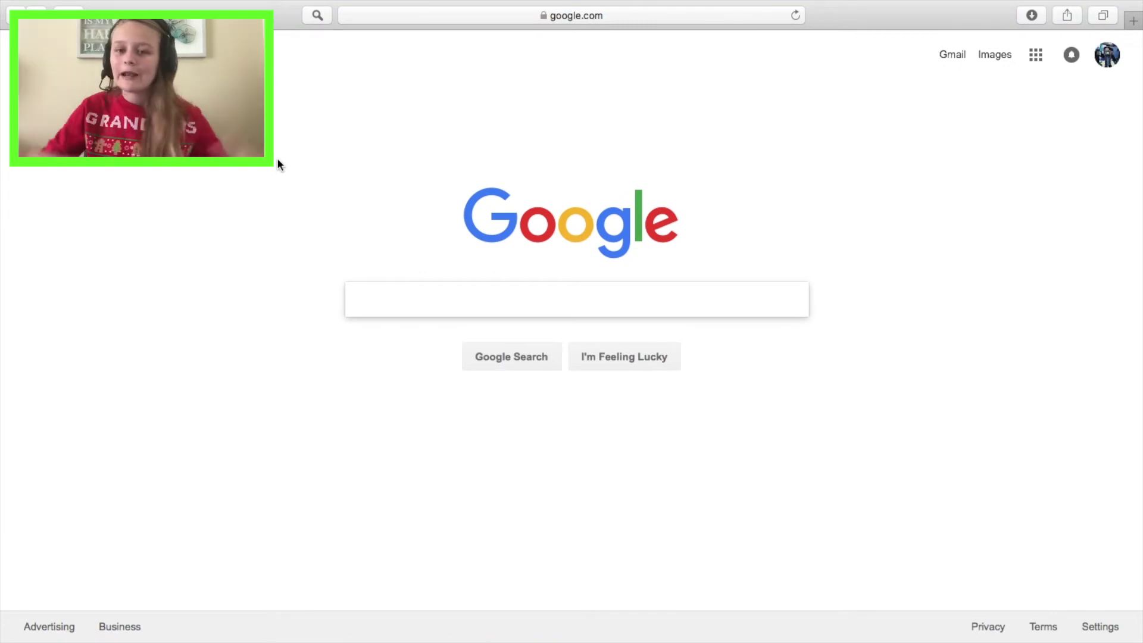
type("Parko")
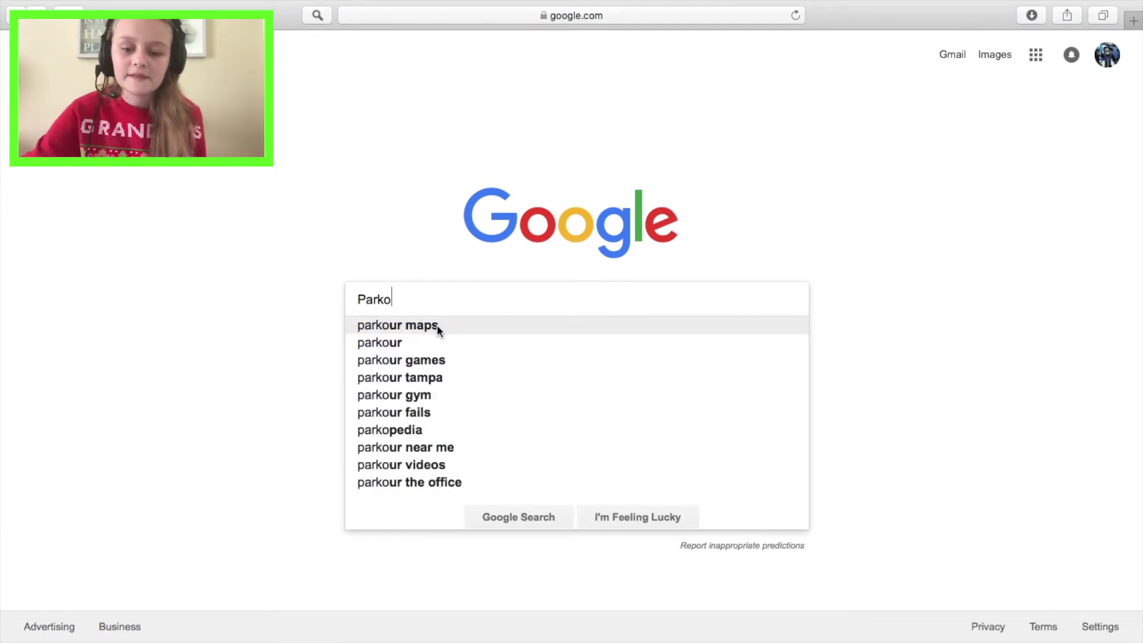
left_click(437, 325)
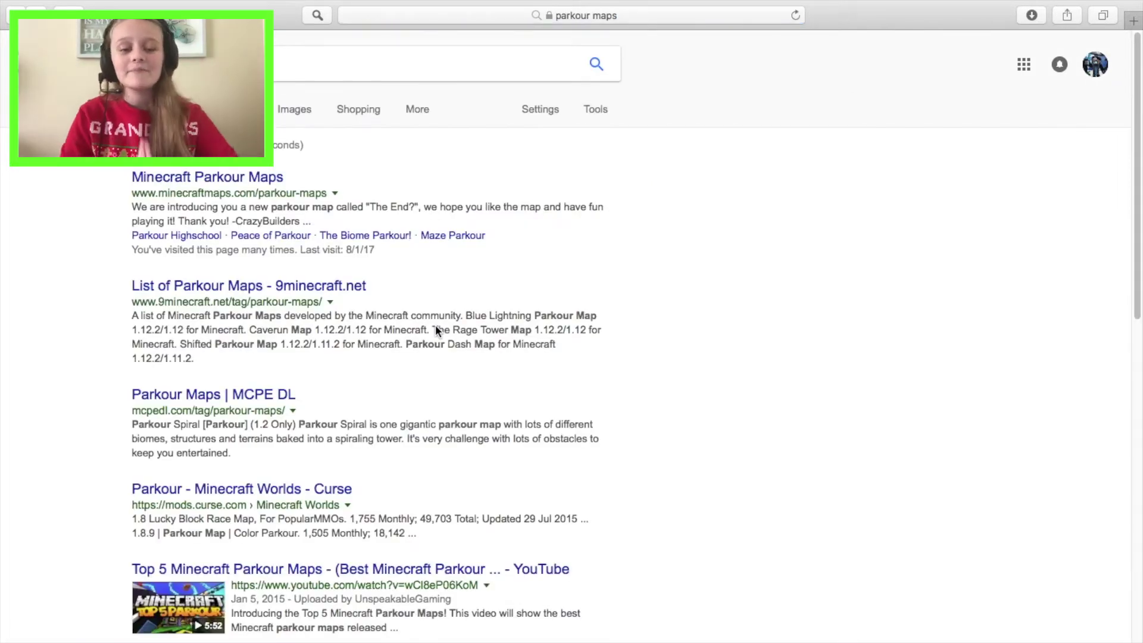
Open the Minecraft Parkour Maps result from minecraftmaps.com and go to the Blue Lightning Parkour map page.
left_click(266, 180)
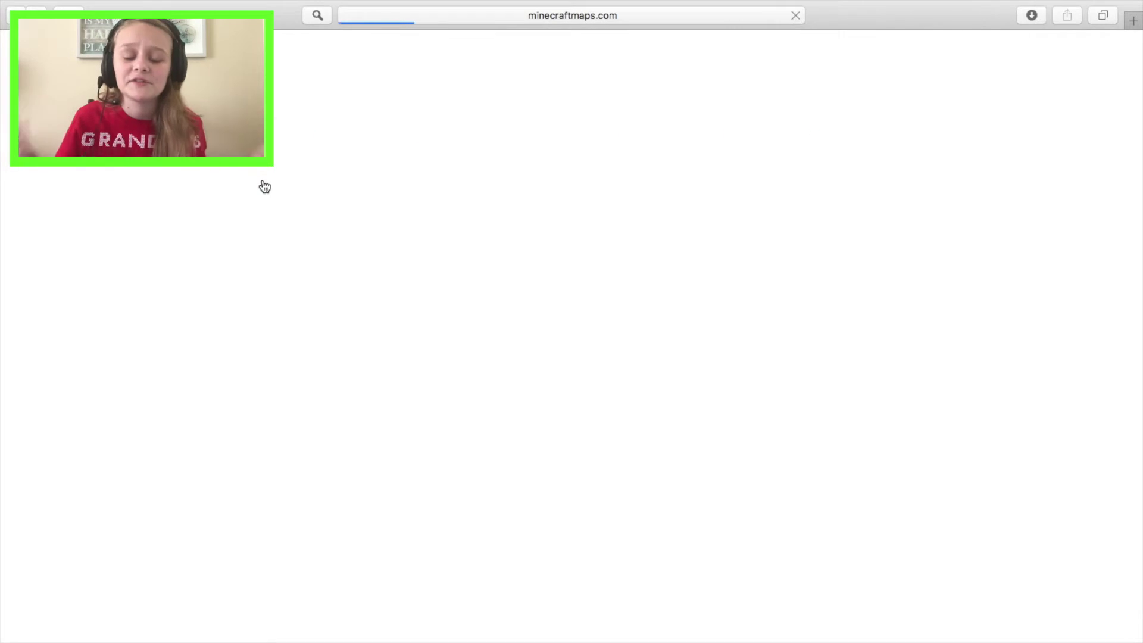
scroll(977, 357, "down", 1)
scroll(975, 357, "down", 3)
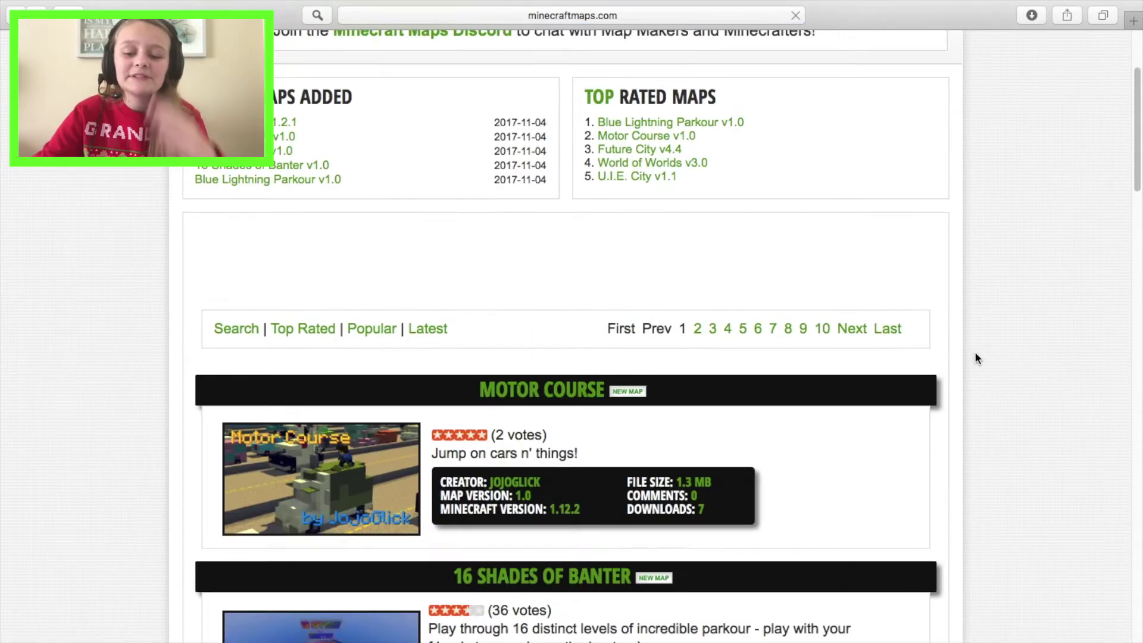
scroll(974, 358, "down", 3)
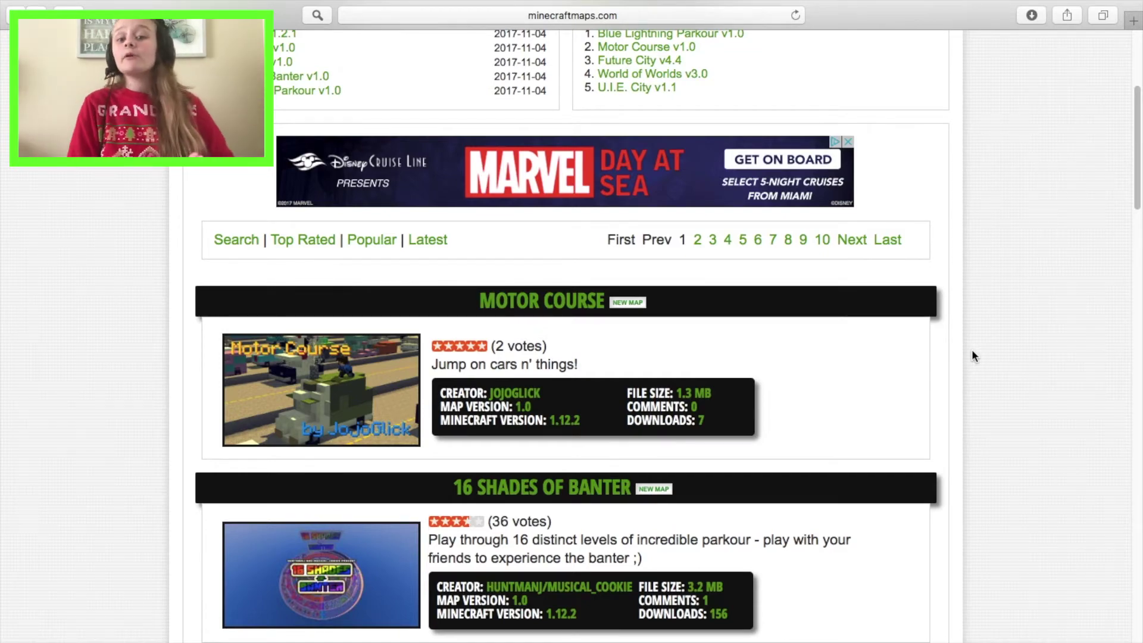
scroll(952, 354, "down", 5)
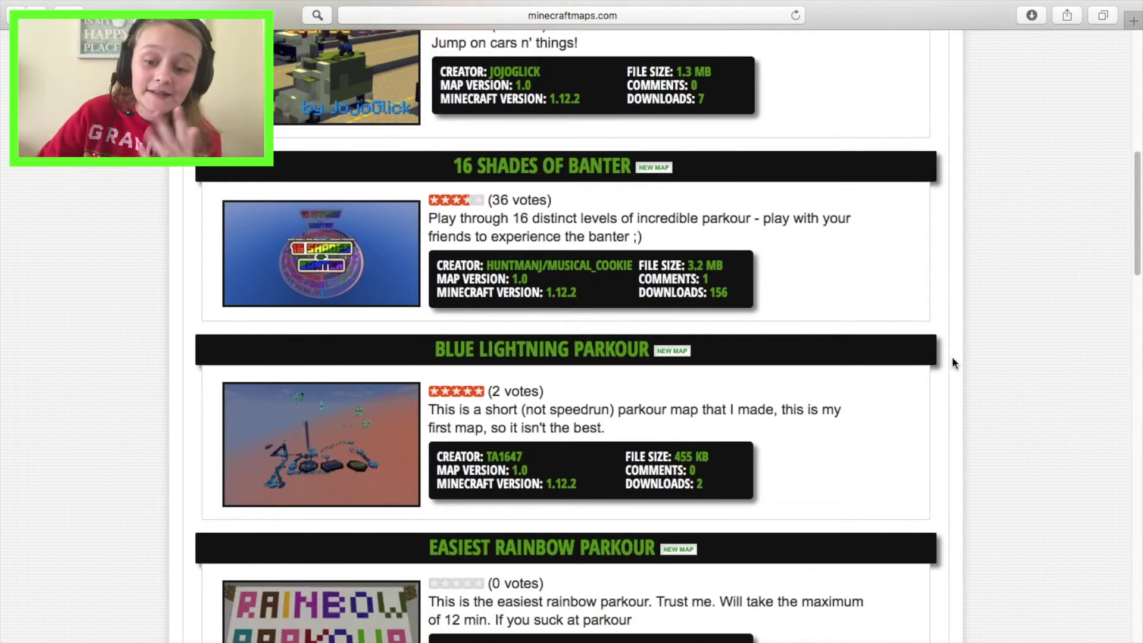
left_click(625, 350)
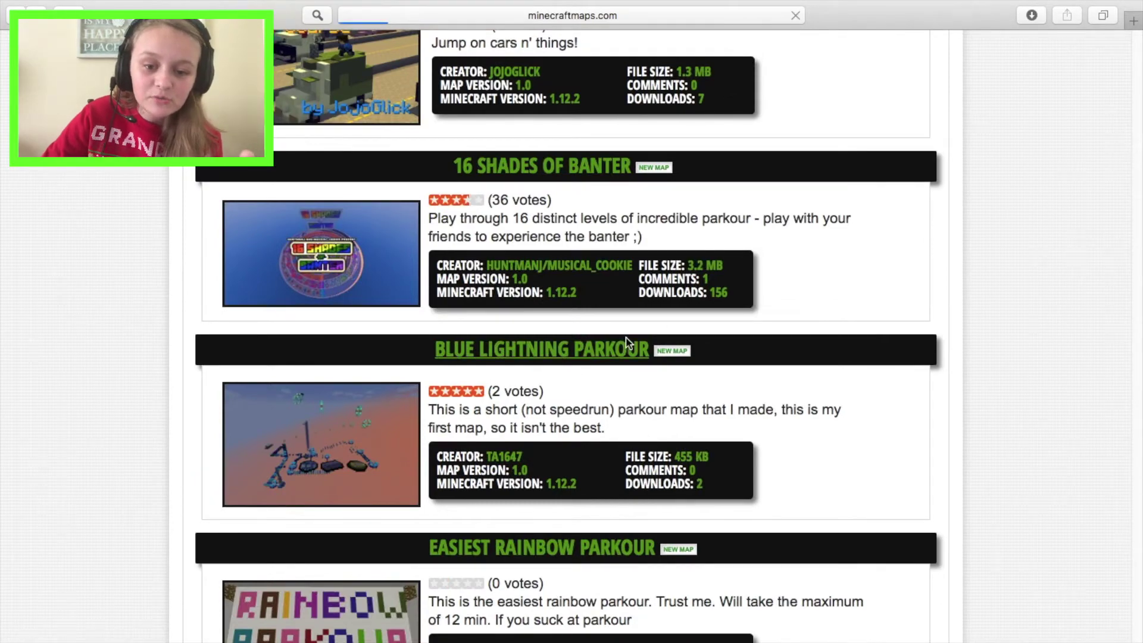
Check which Minecraft version the Blue Lightning Parkour map is made for.
scroll(943, 470, "down", 5)
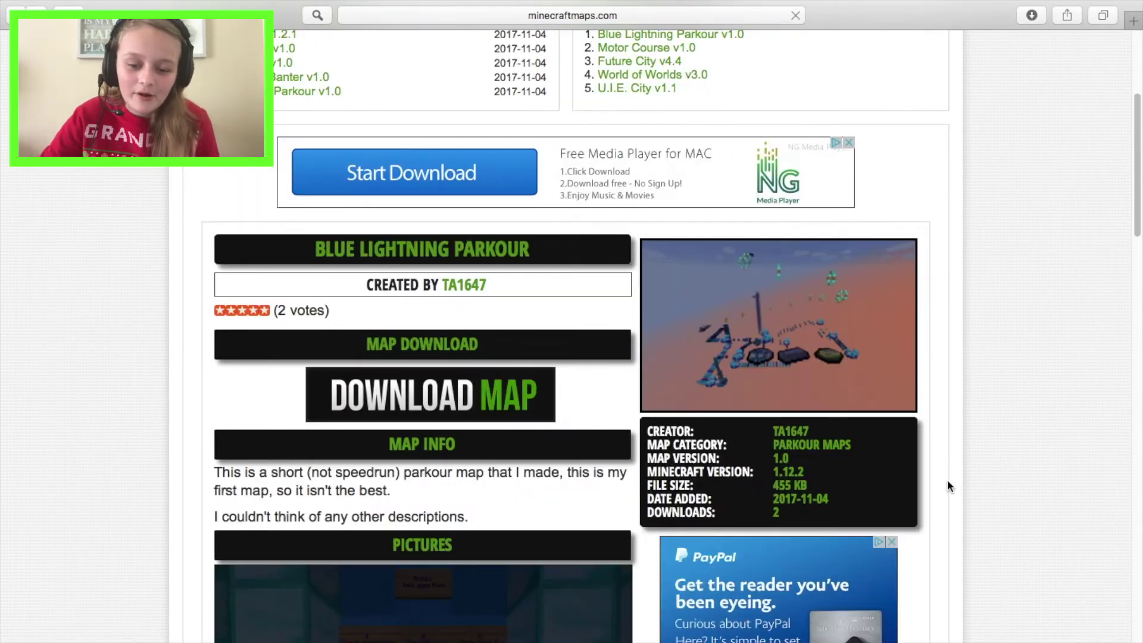
scroll(927, 481, "down", 1)
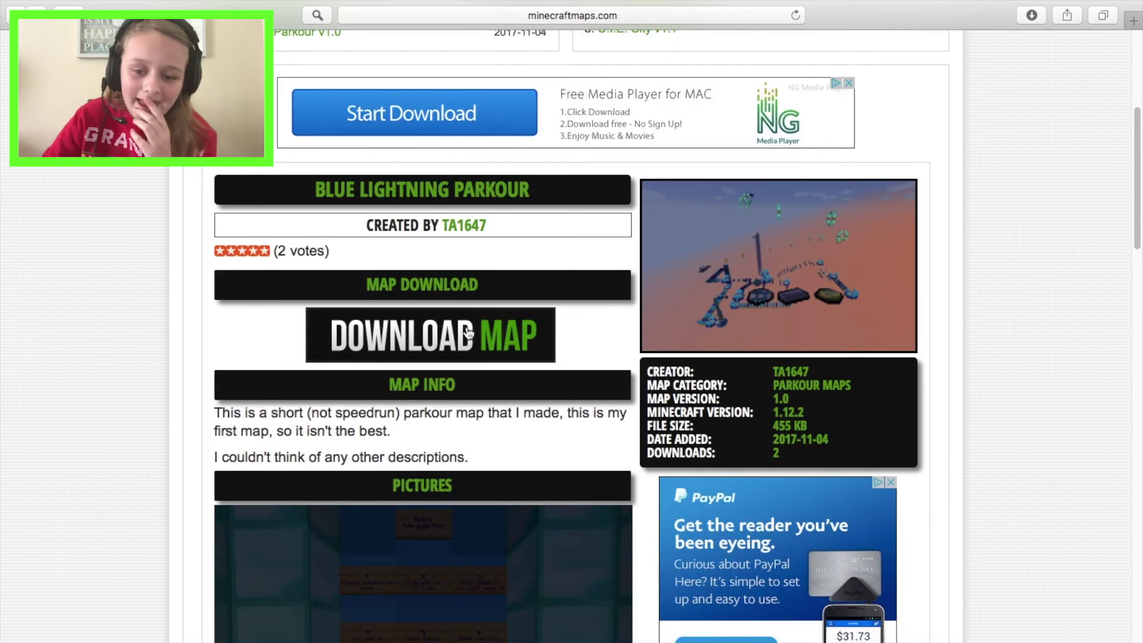
scroll(1022, 450, "down", 12)
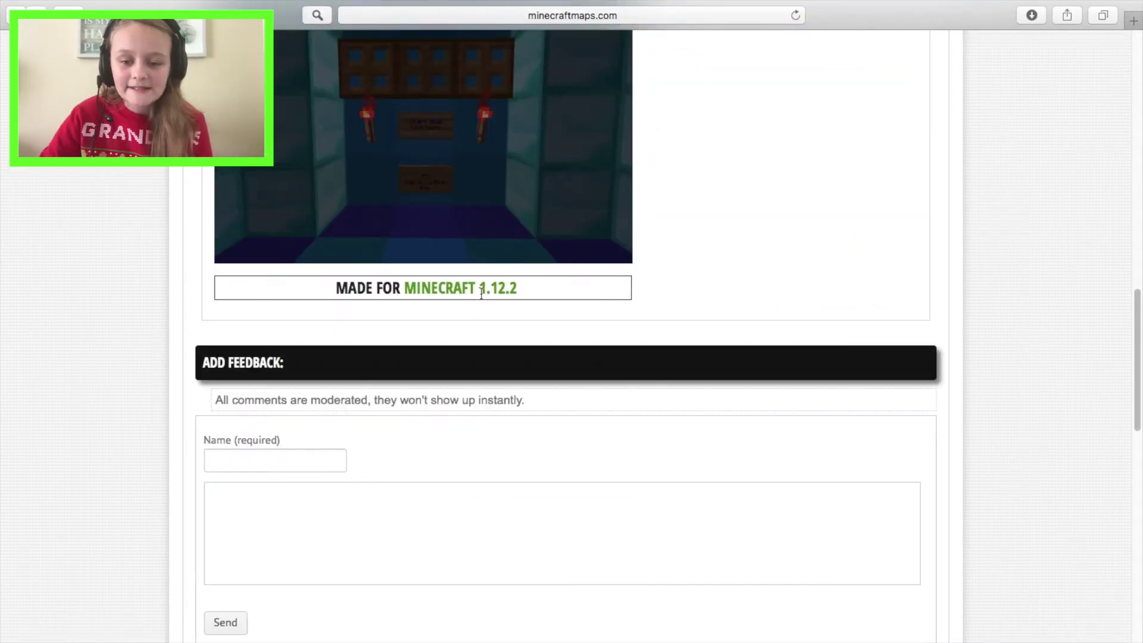
left_click_drag(480, 292, 537, 291)
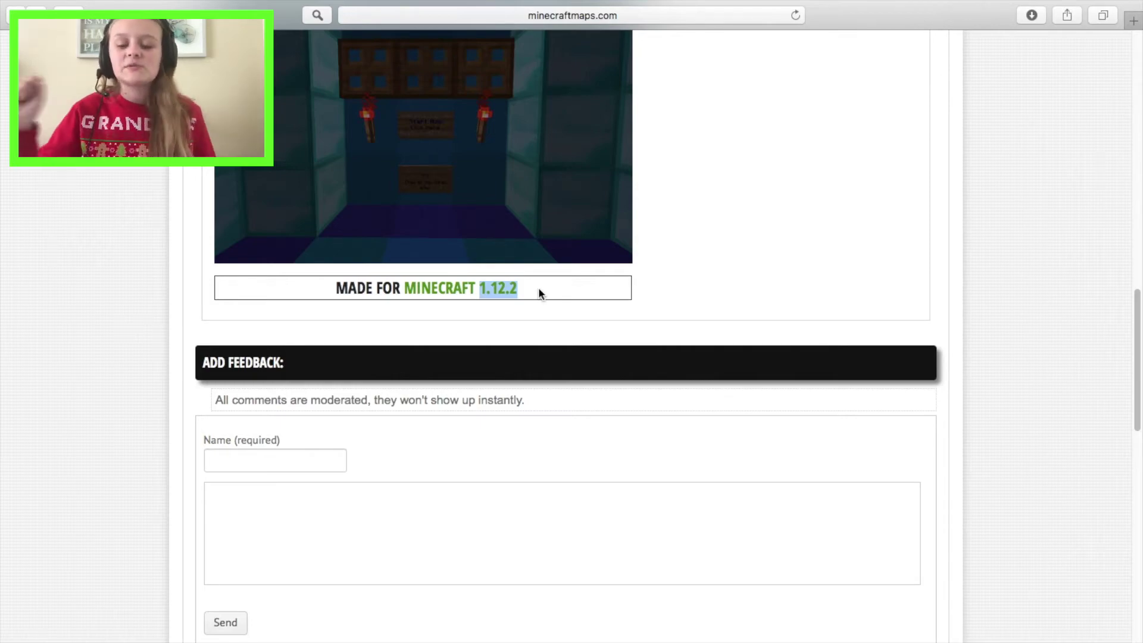
left_click(724, 306)
Download the Blue Lightning Parkour map from its page.
scroll(715, 339, "up", 8)
scroll(701, 373, "up", 5)
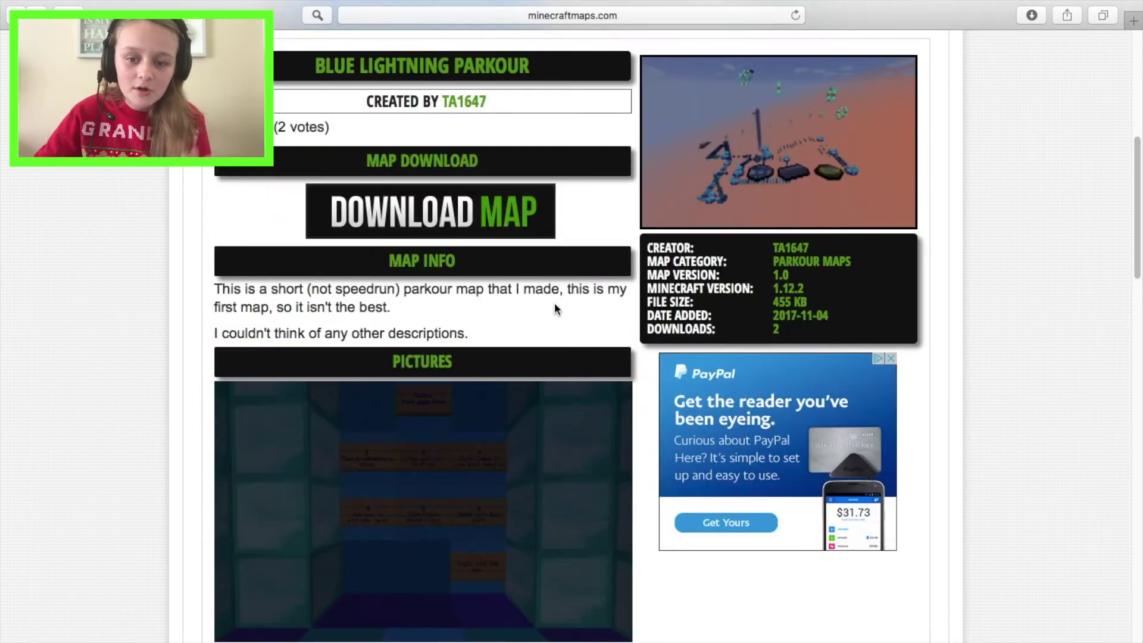
left_click(413, 228)
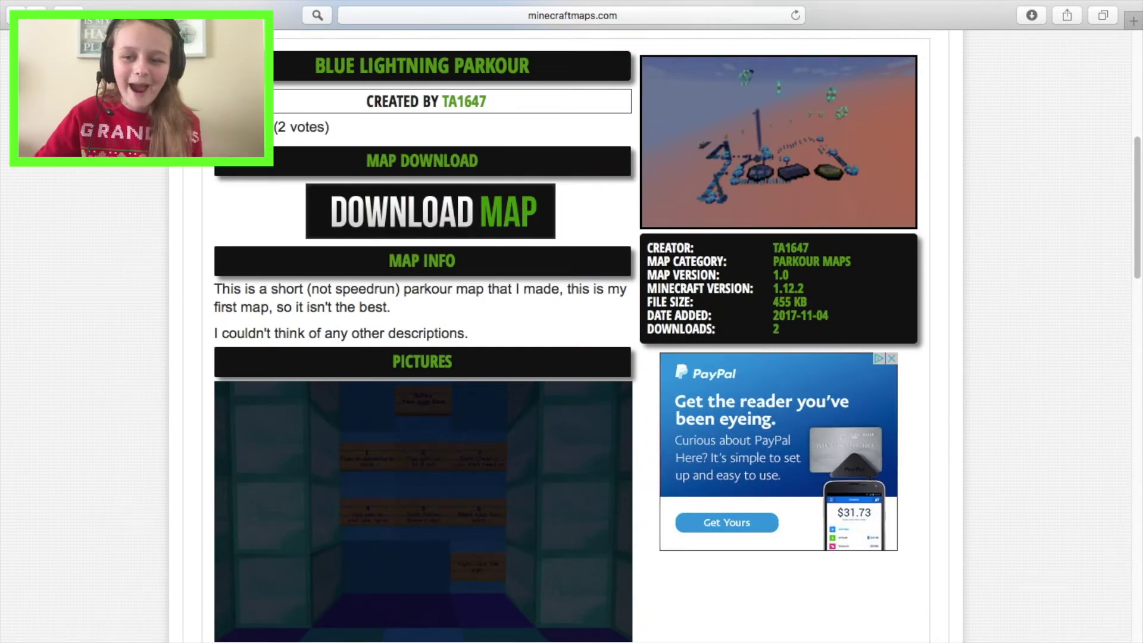
Place the downloaded Blue Lightning Parkour folder on the desktop and clear the download list, leaving the browser minimized.
key("ctrl+super+f")
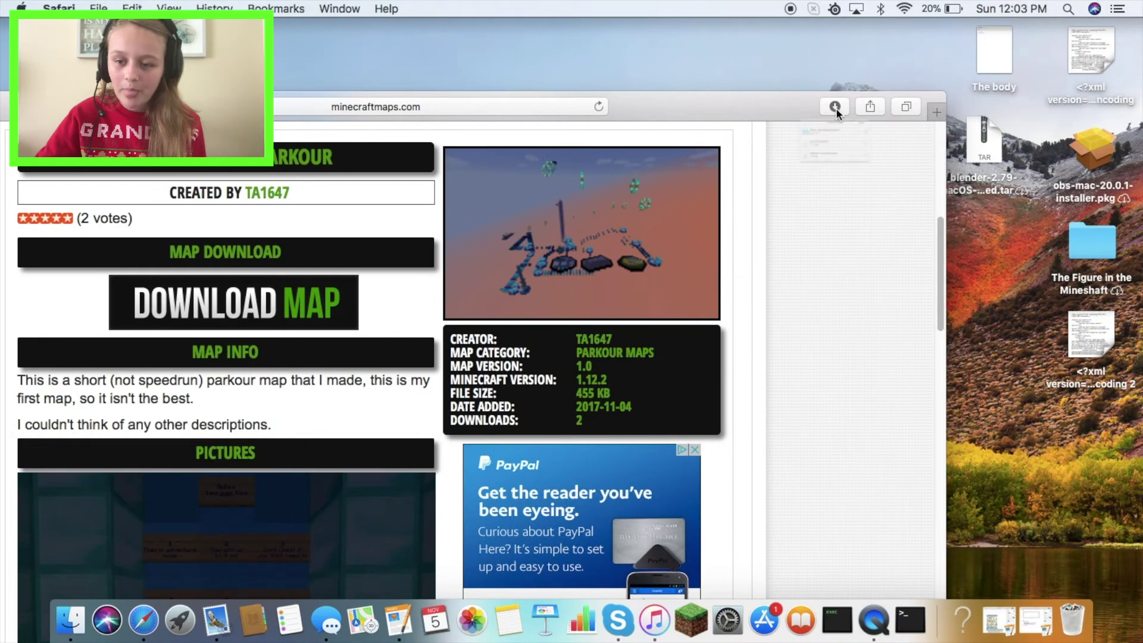
left_click(836, 108)
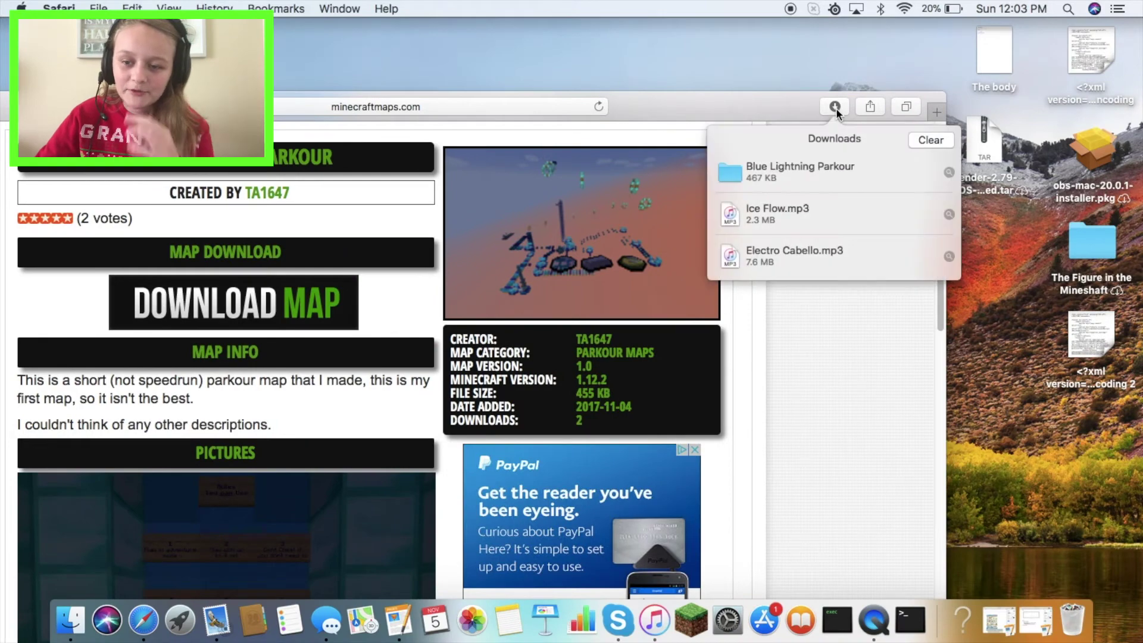
left_click(930, 140)
left_click_drag(808, 105, 1000, 30)
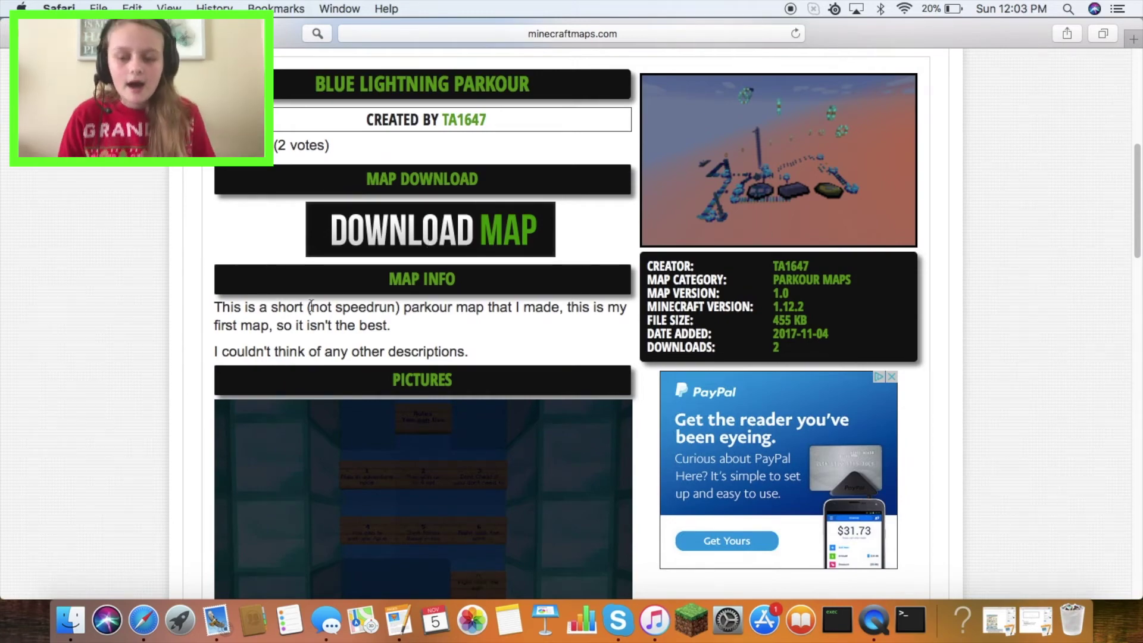
key("super+m")
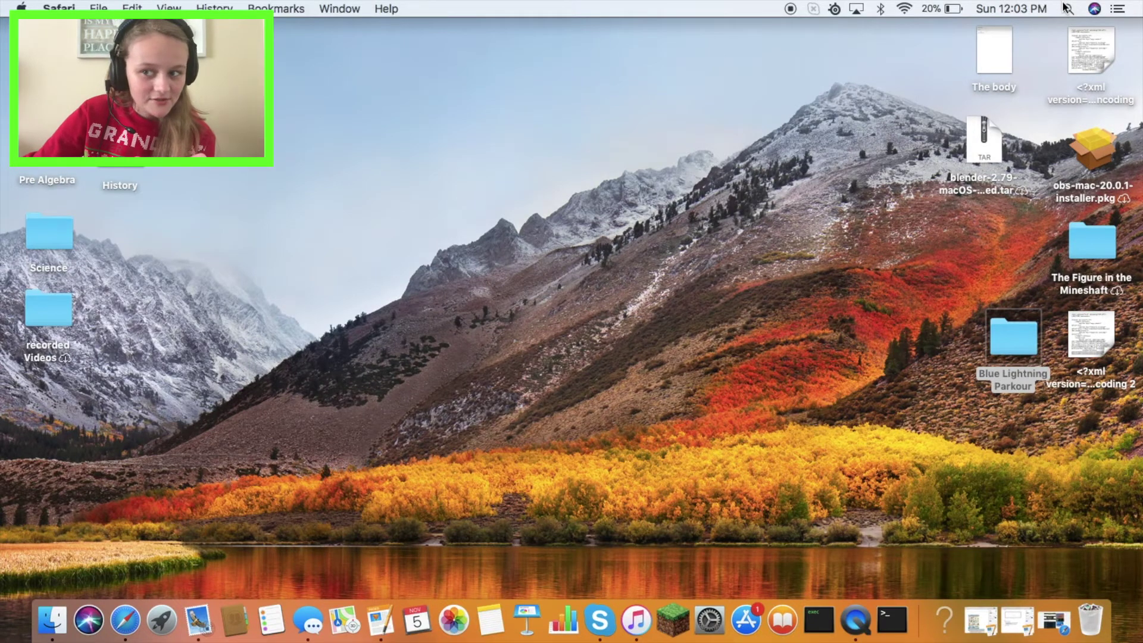
Use Spotlight to open the folder ~/library/application support/minecraft in Finder.
left_click(1064, 6)
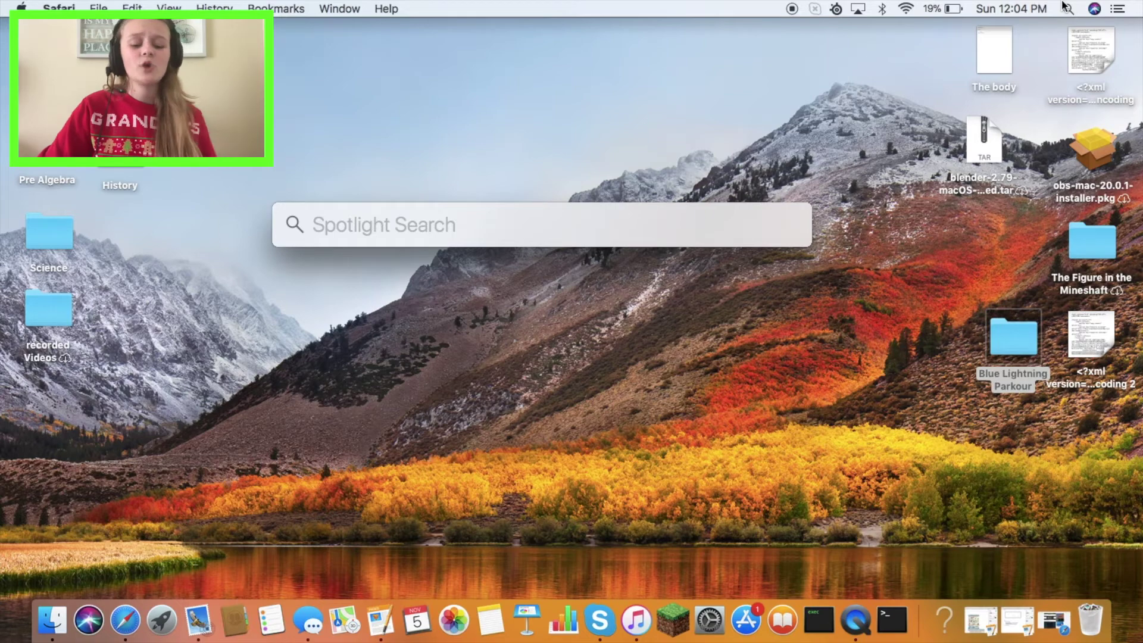
type("~")
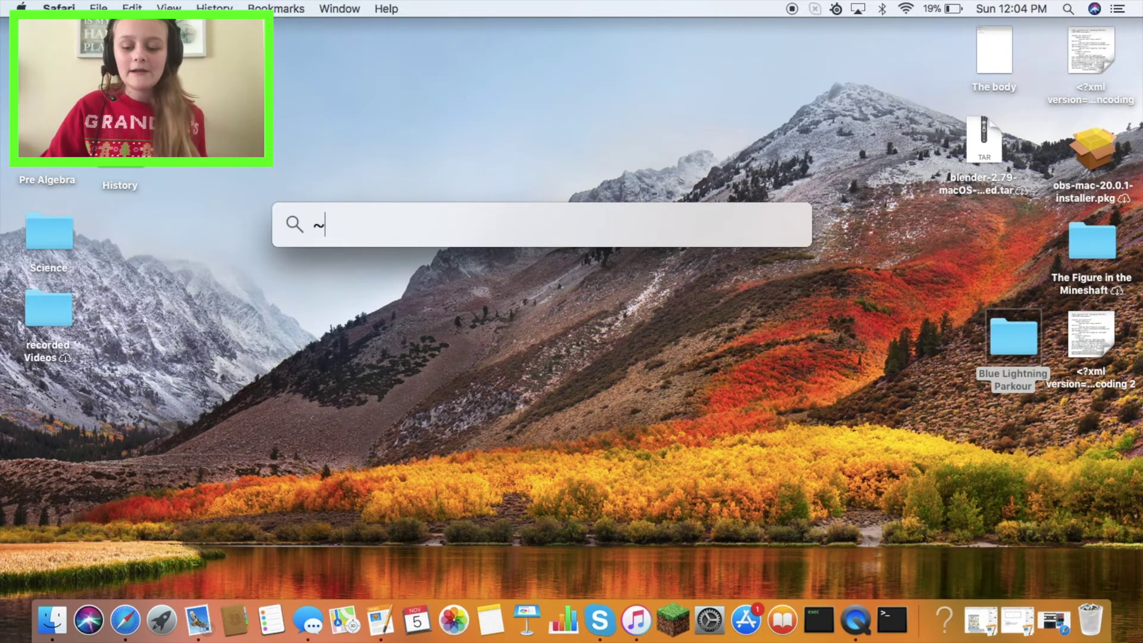
type("/l")
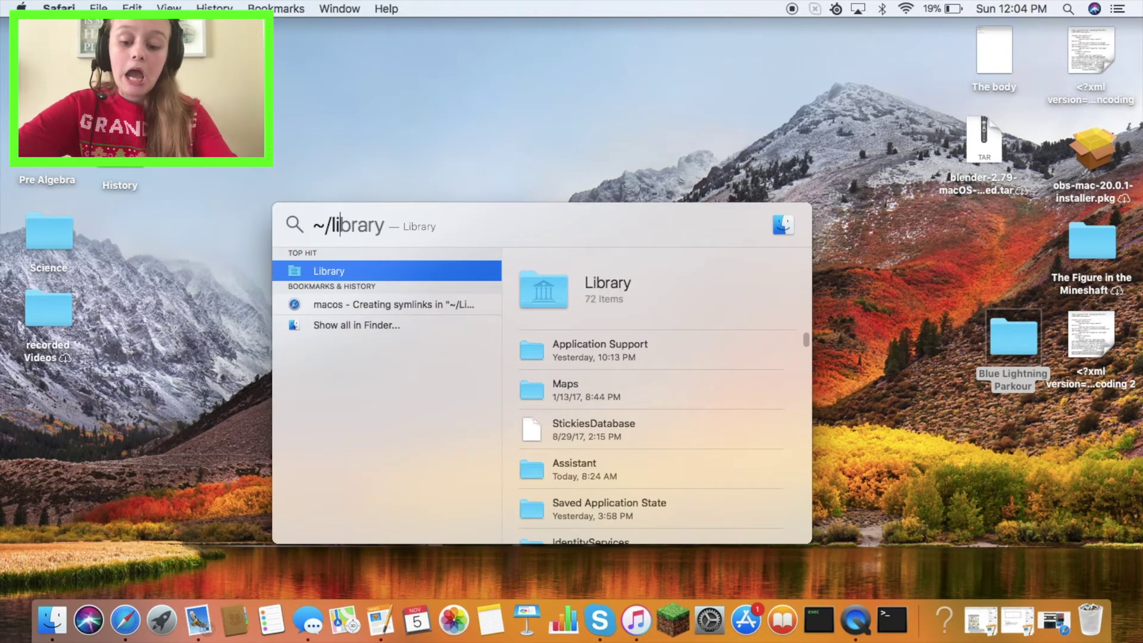
type("ibrary/")
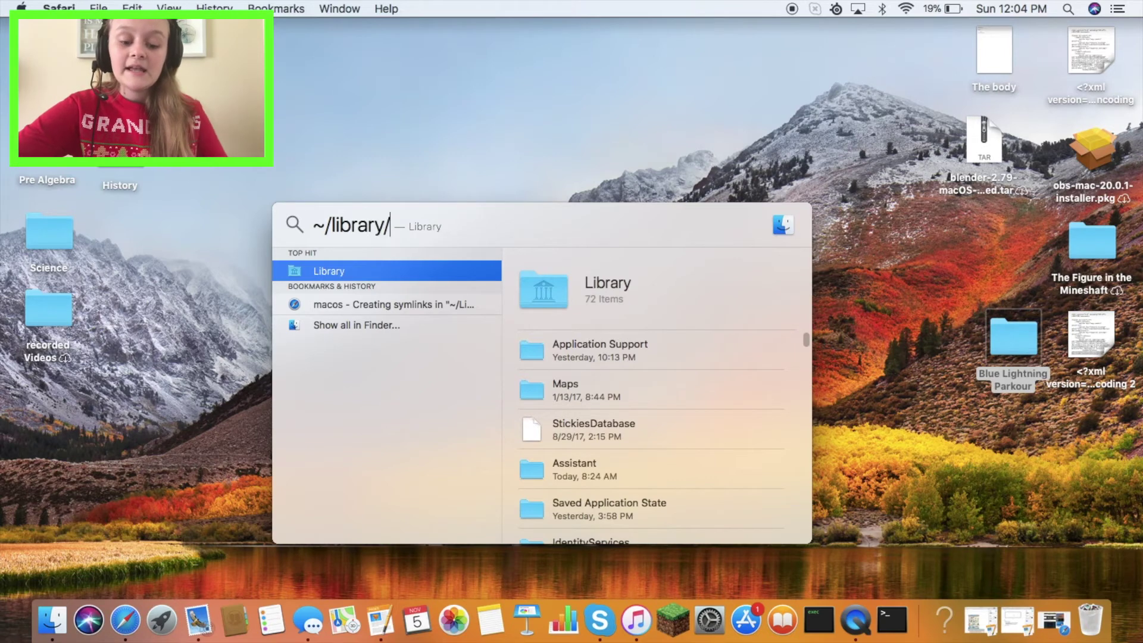
type("applicati")
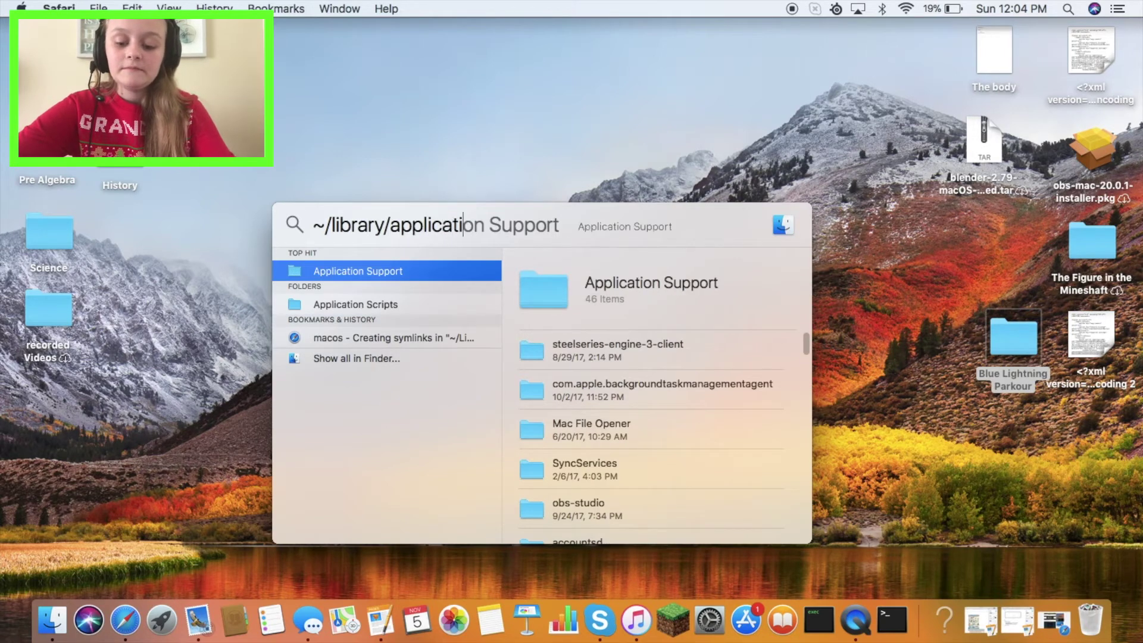
type("on supp")
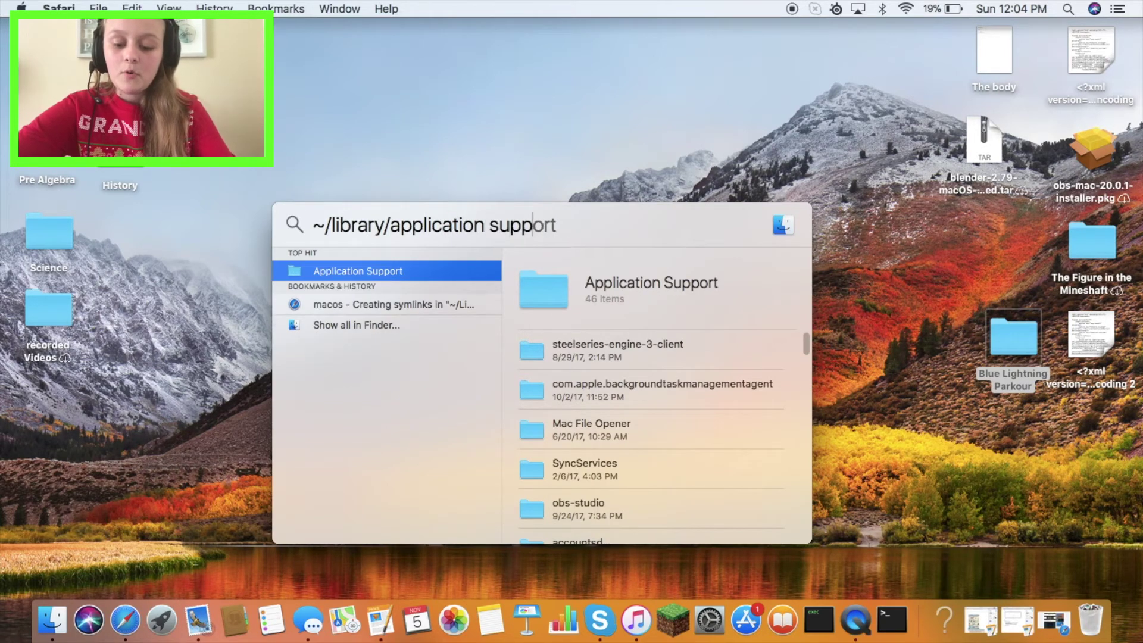
type("ort")
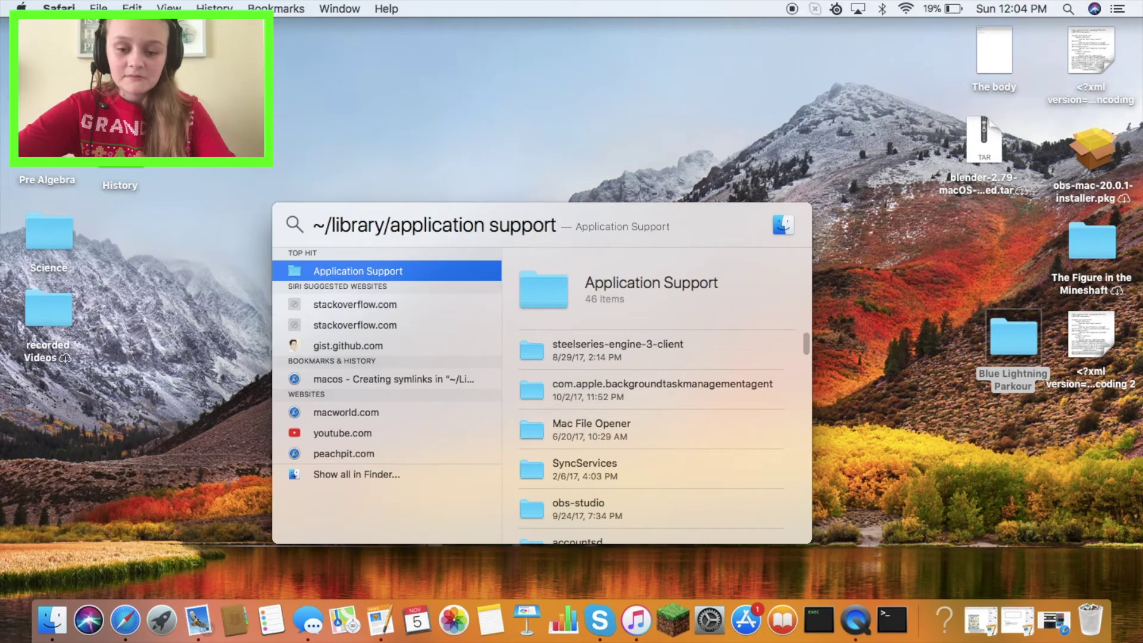
type("/mine")
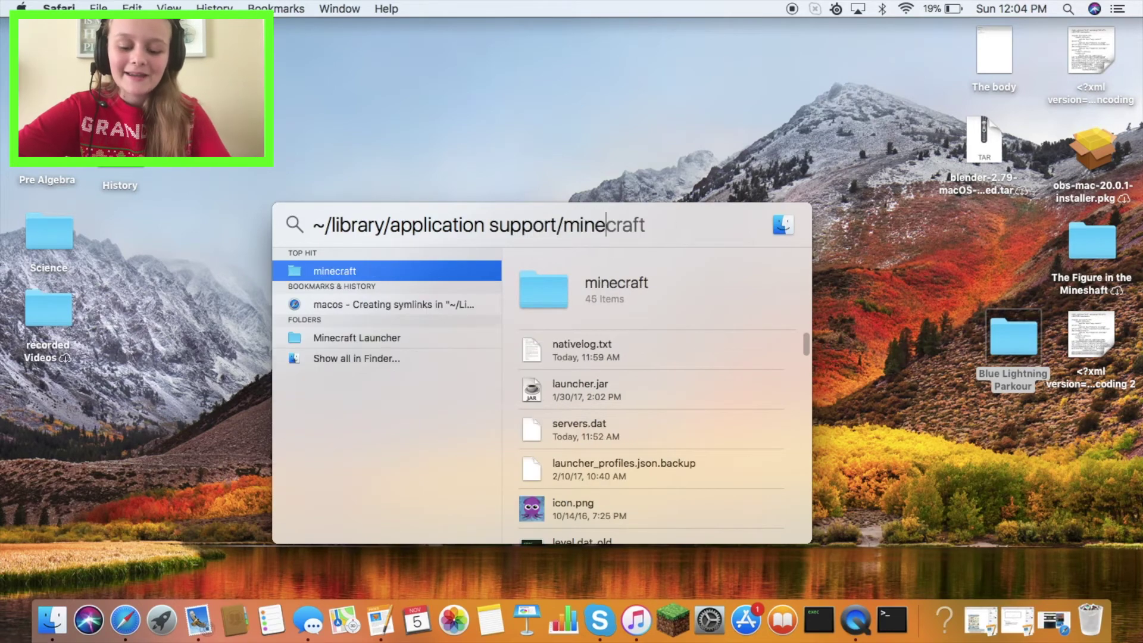
type("craft")
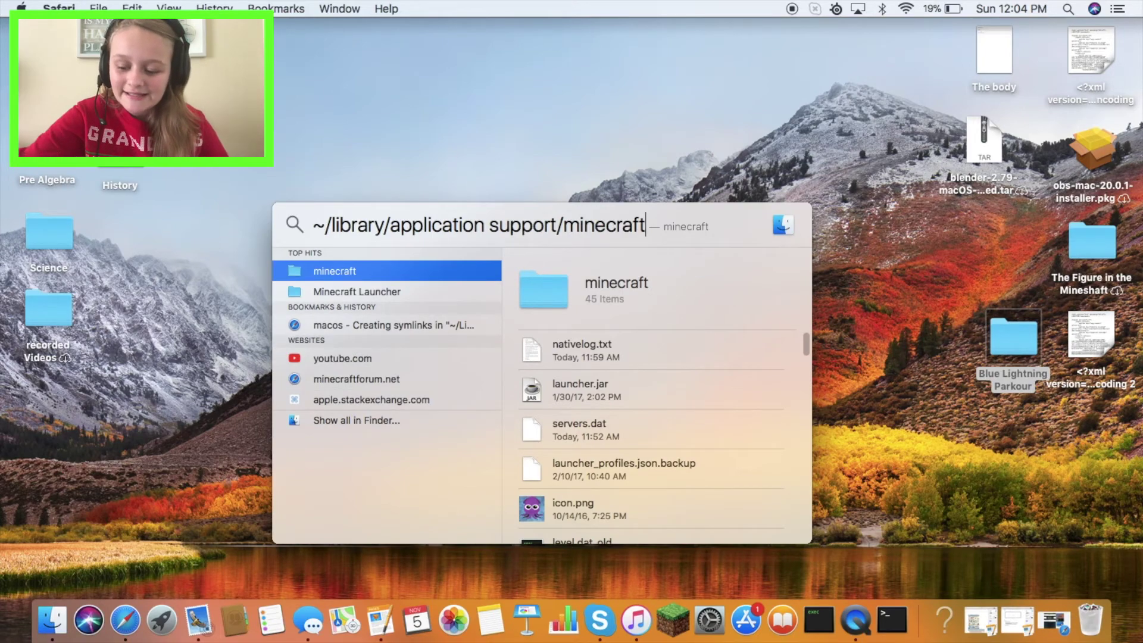
key("Return")
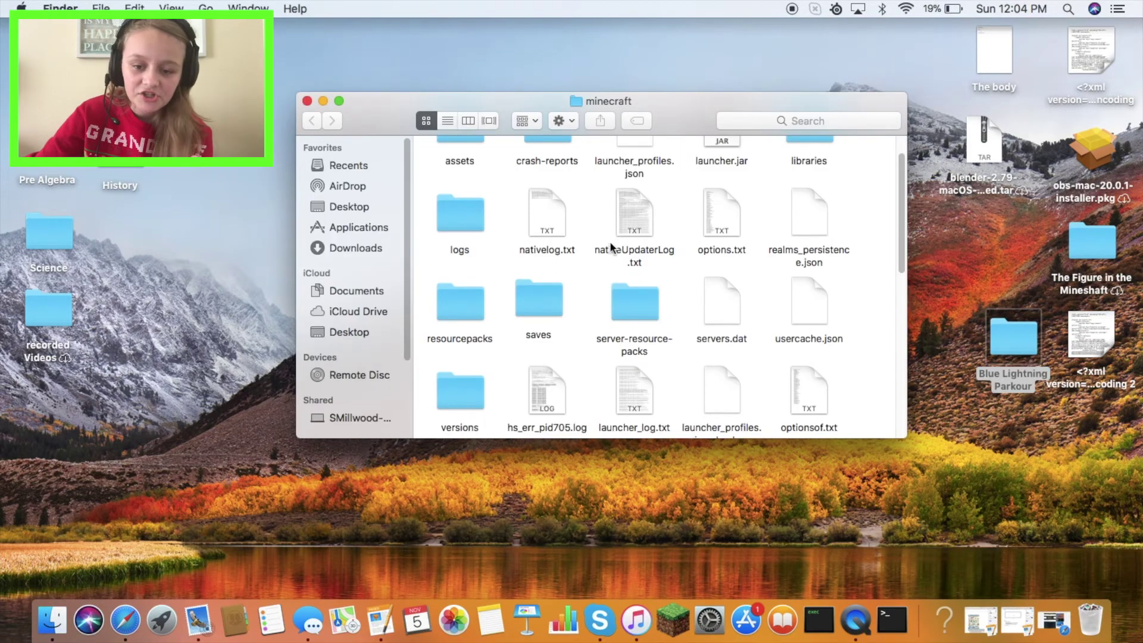
Open the "New World _)" world folder inside the minecraft saves folder.
double_click(531, 305)
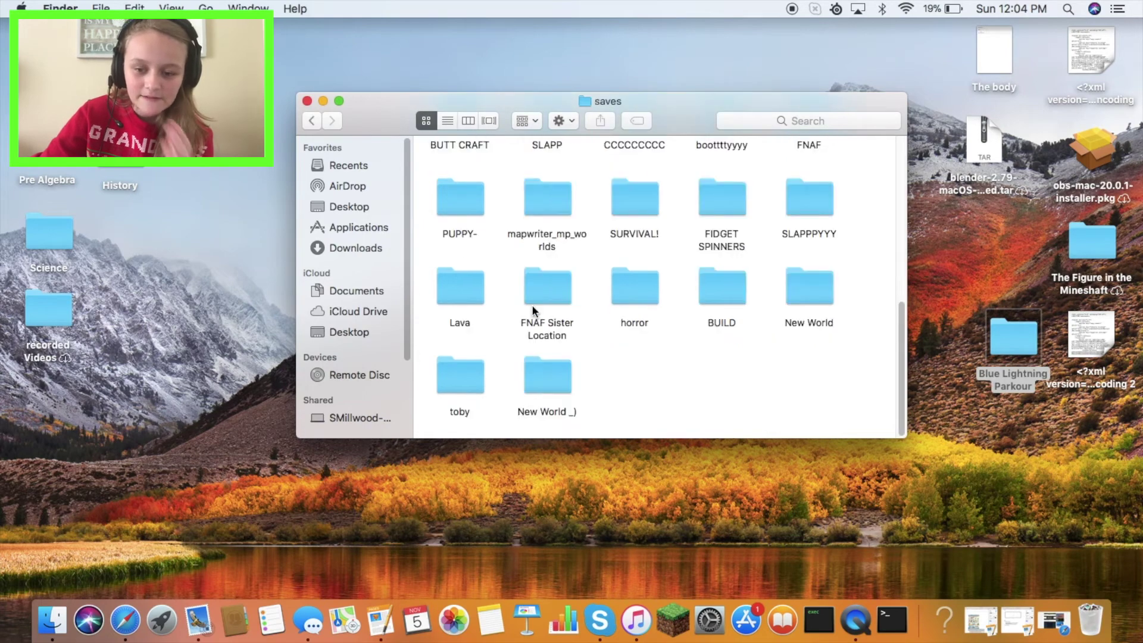
left_click(548, 377)
double_click(548, 381)
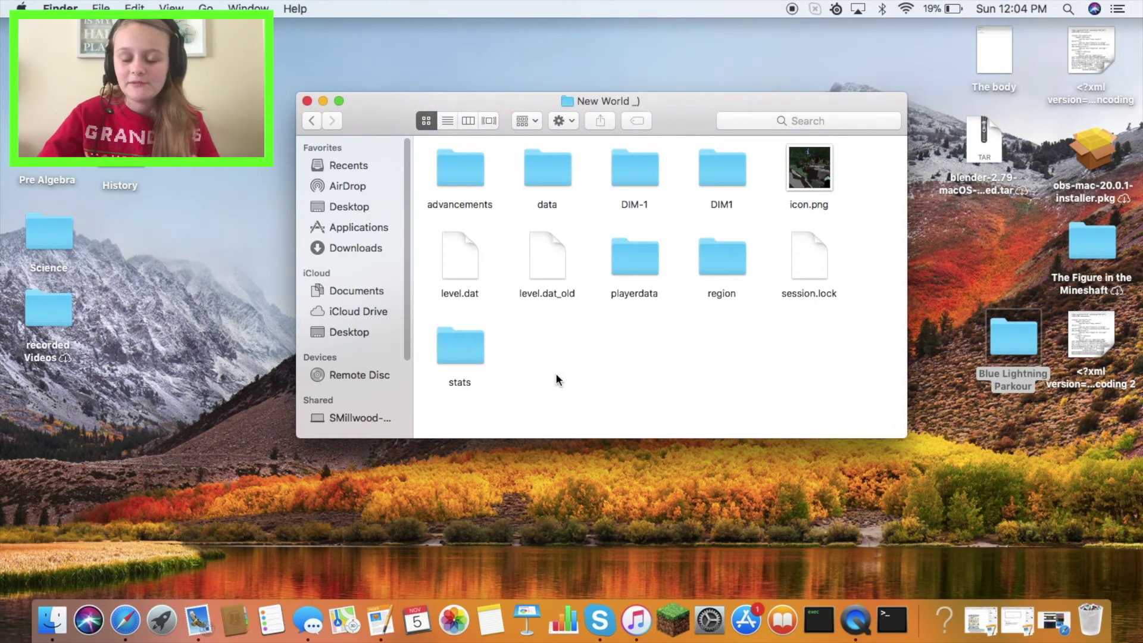
Open the desktop's Blue Lightning Parkour folder beside the "New World _)" window and copy all its contents.
left_click_drag(697, 125, 469, 152)
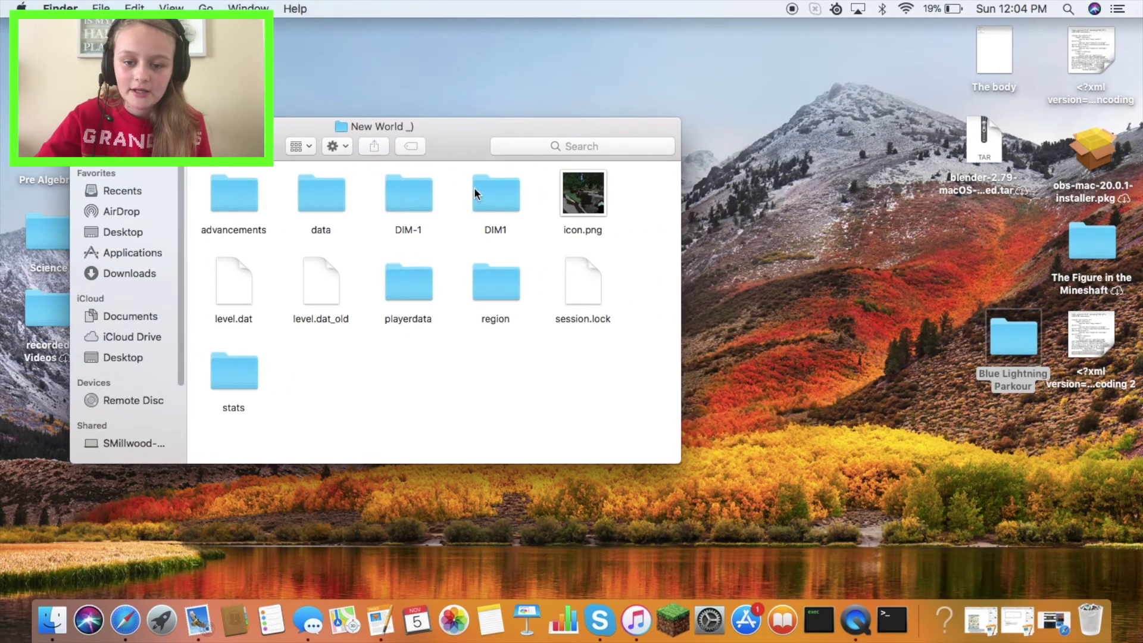
double_click(1014, 350)
left_click_drag(476, 167, 780, 142)
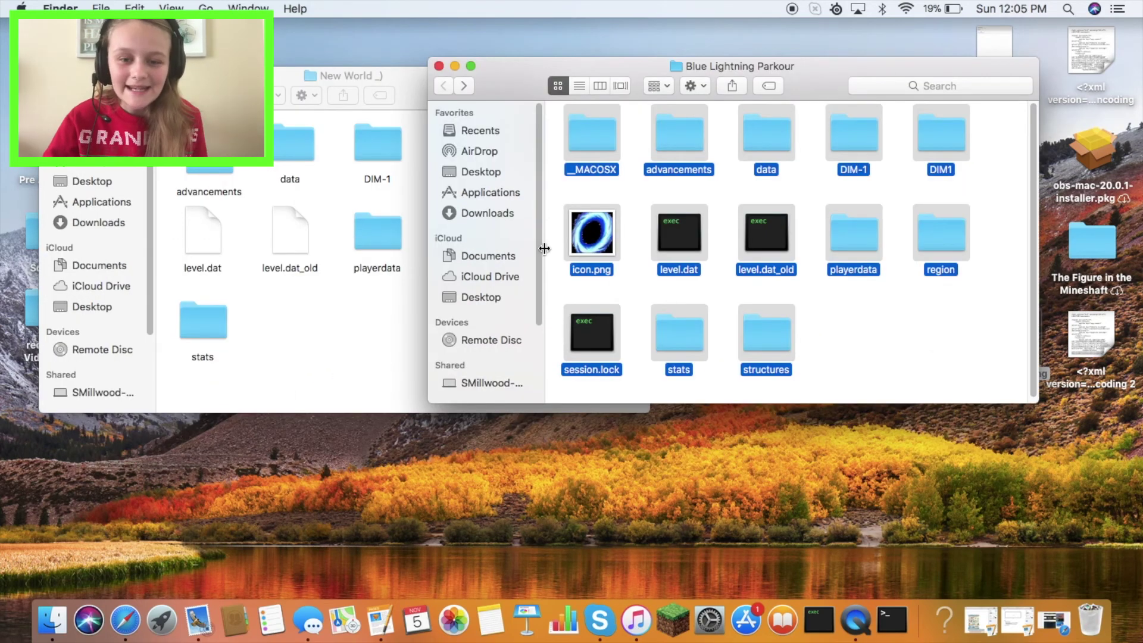
Paste the copied map items into the "New World _)" folder, merging them with the existing items.
right_click(373, 299)
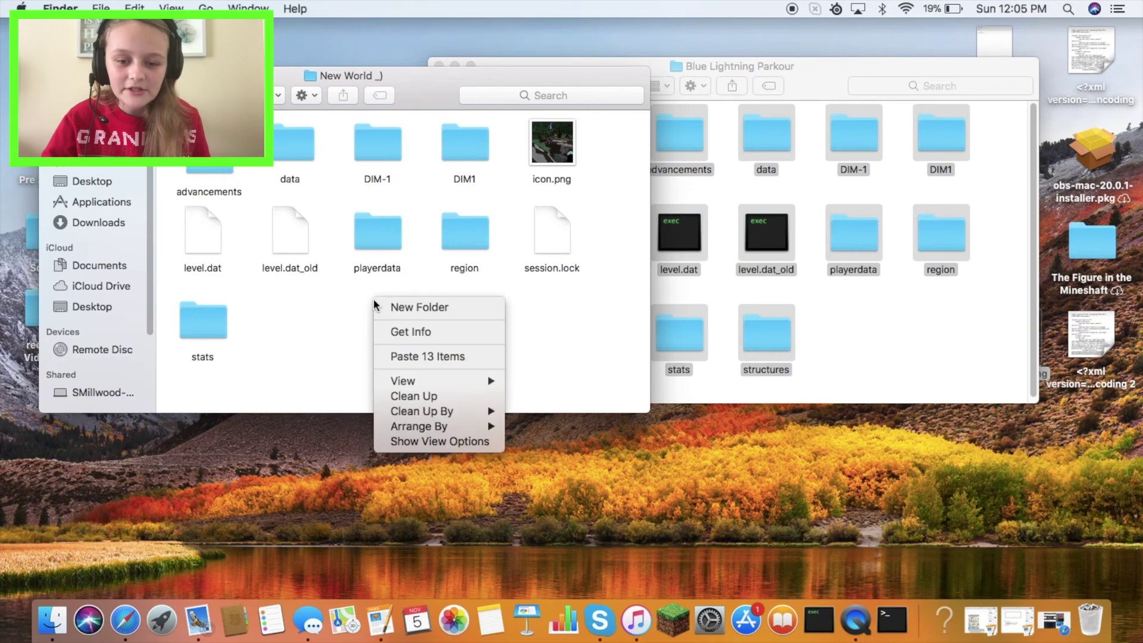
left_click(408, 356)
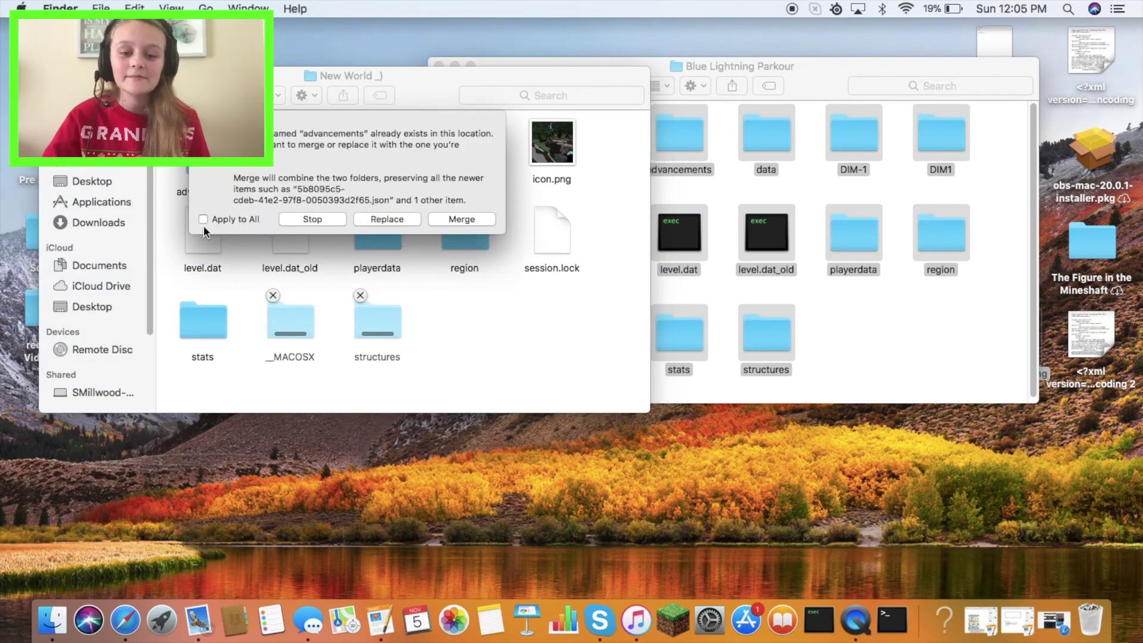
left_click(439, 218)
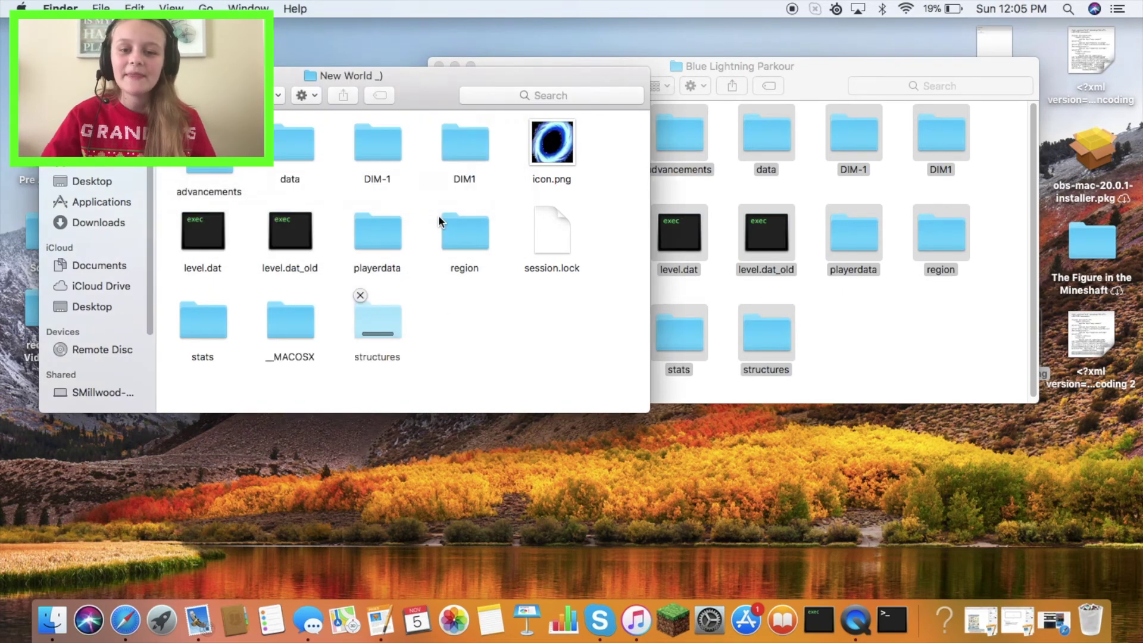